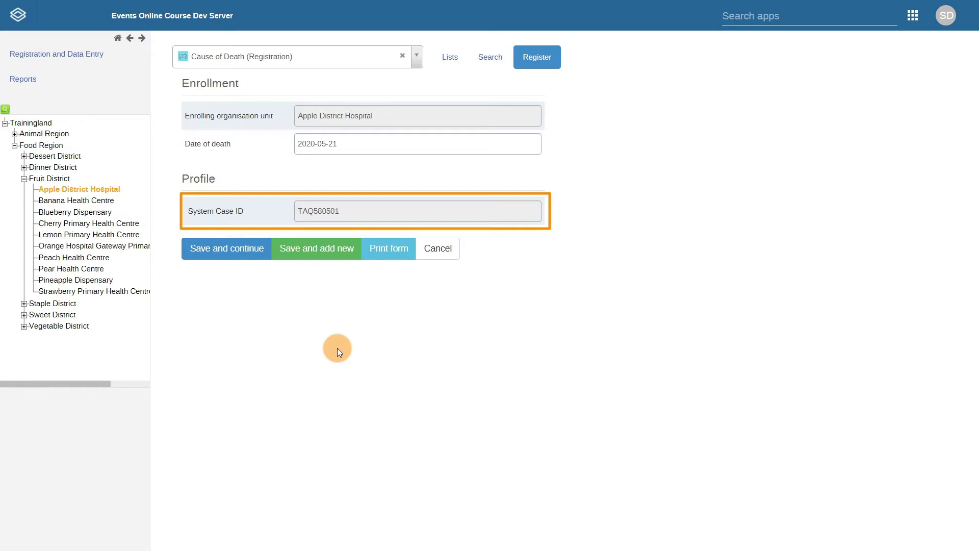
Step: Save the new registration and move down the cause-of-death event form to the deceased's details
{"action": "left_click", "coordinate": [220, 247]}
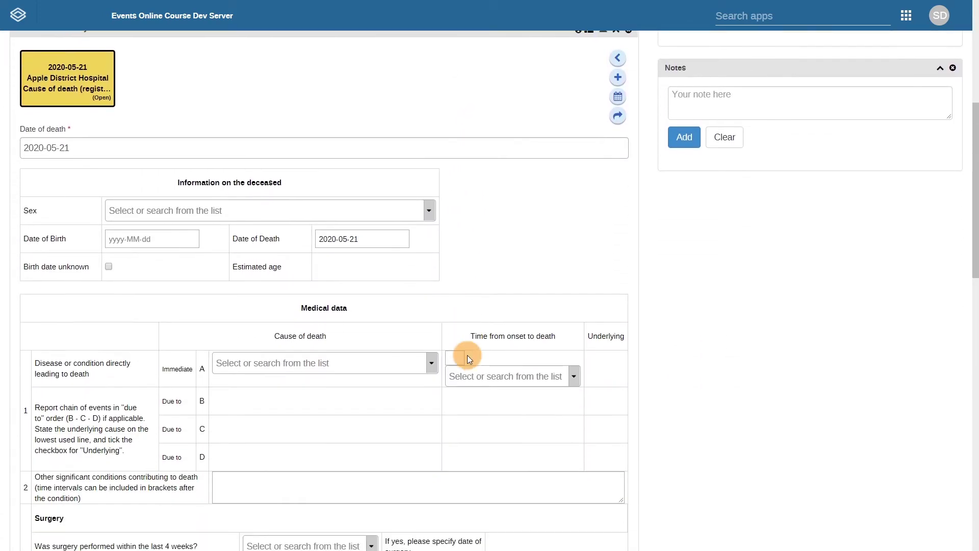
{"action": "scroll", "coordinate": [634, 363], "scroll_direction": "down", "scroll_amount": 2}
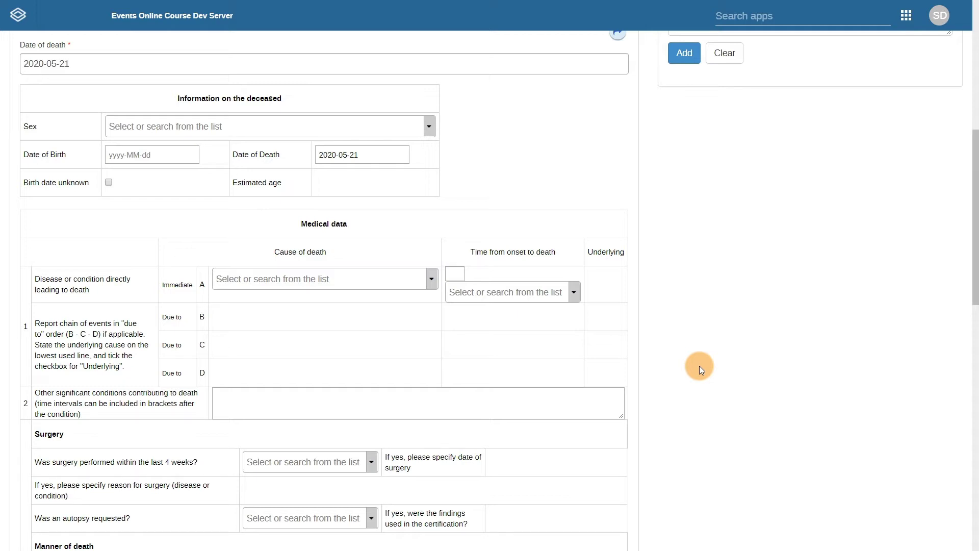
{"action": "scroll", "coordinate": [699, 366], "scroll_direction": "down", "scroll_amount": 3}
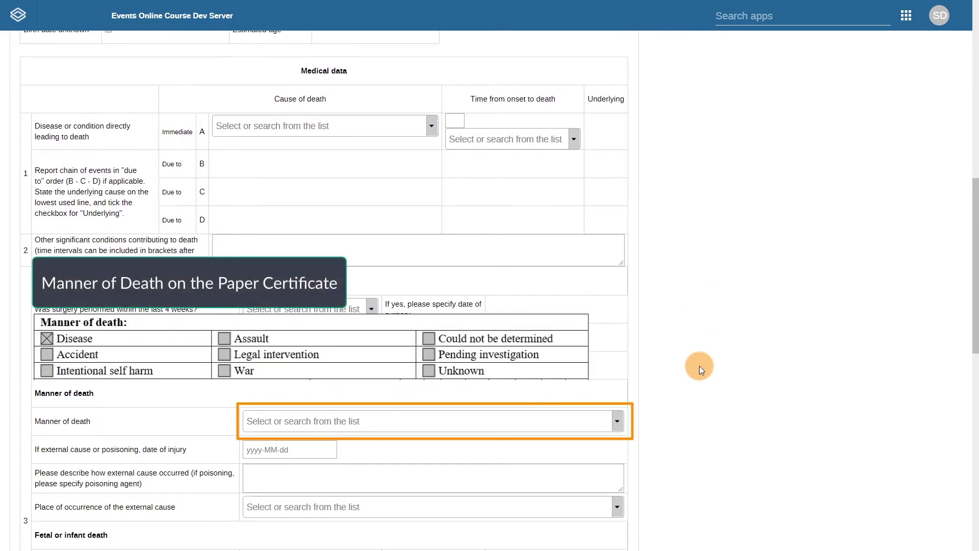
{"action": "left_click", "coordinate": [573, 423]}
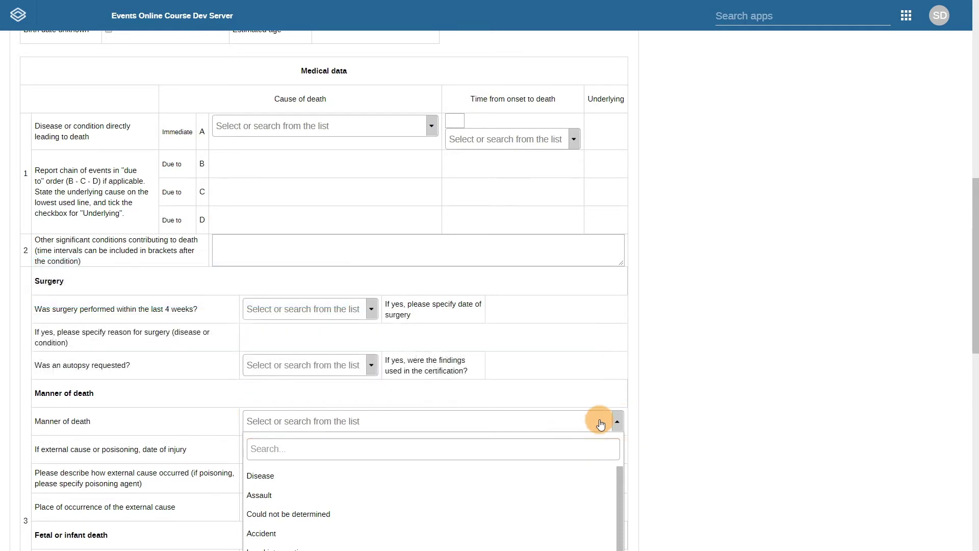
{"action": "left_click", "coordinate": [767, 397]}
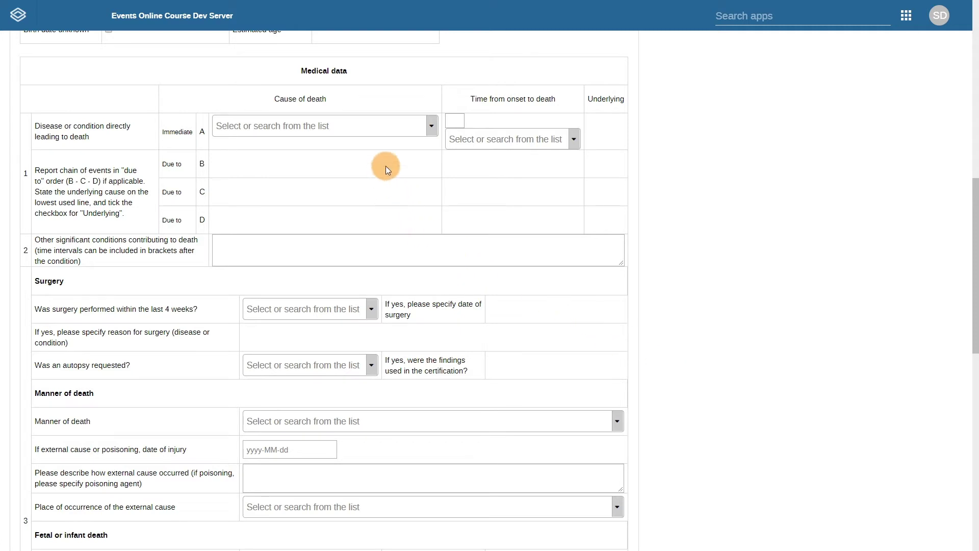
{"action": "left_click", "coordinate": [384, 132]}
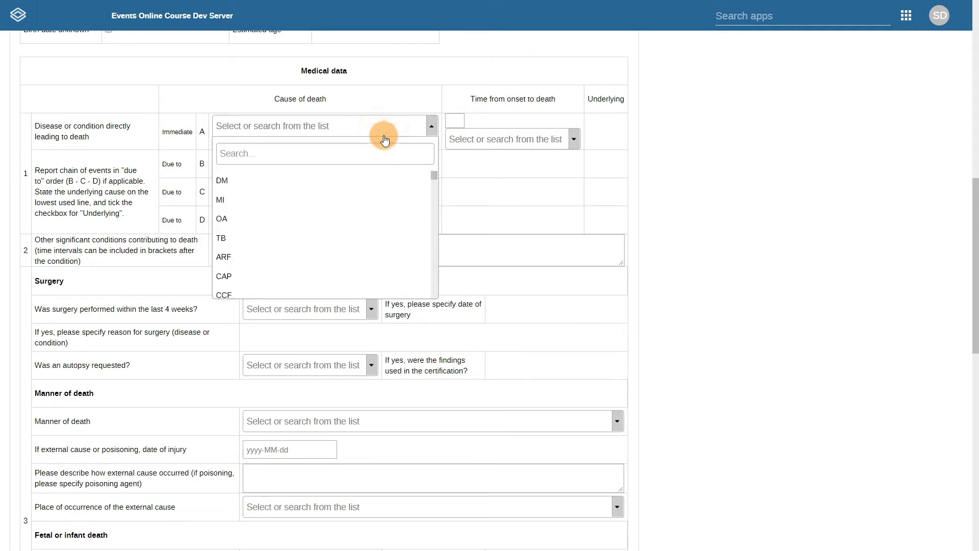
{"action": "scroll", "coordinate": [405, 200], "scroll_direction": "down", "scroll_amount": 3}
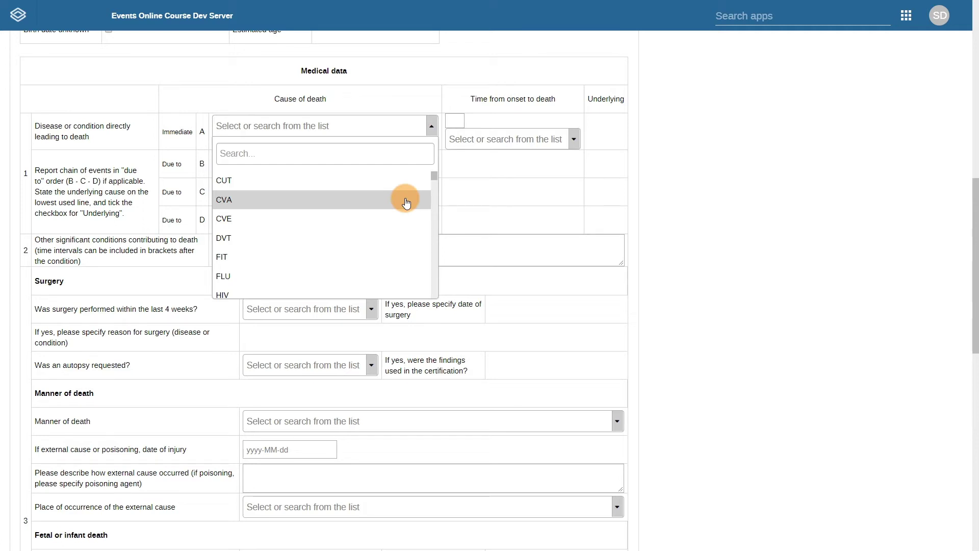
{"action": "left_click", "coordinate": [739, 267]}
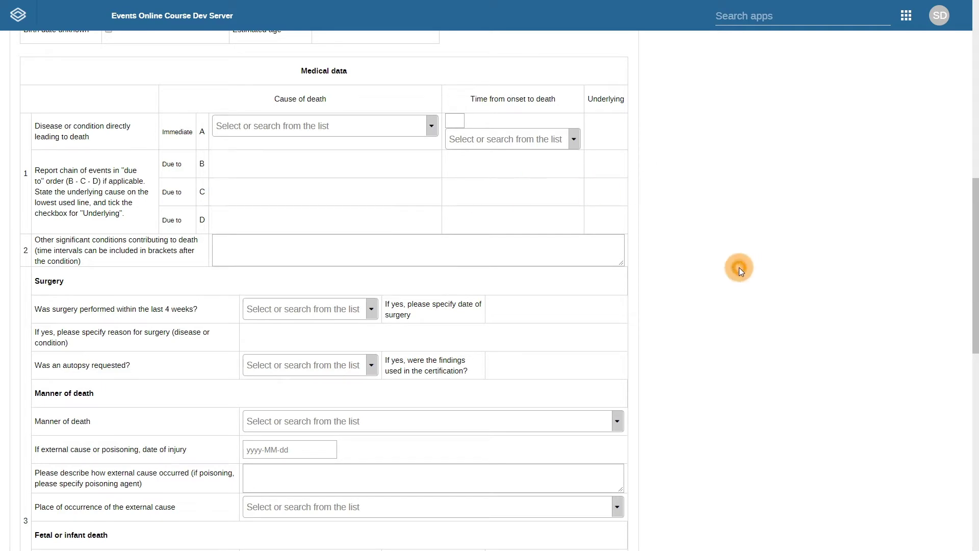
{"action": "scroll", "coordinate": [739, 268], "scroll_direction": "down", "scroll_amount": 7}
{"action": "scroll", "coordinate": [738, 267], "scroll_direction": "down", "scroll_amount": 4}
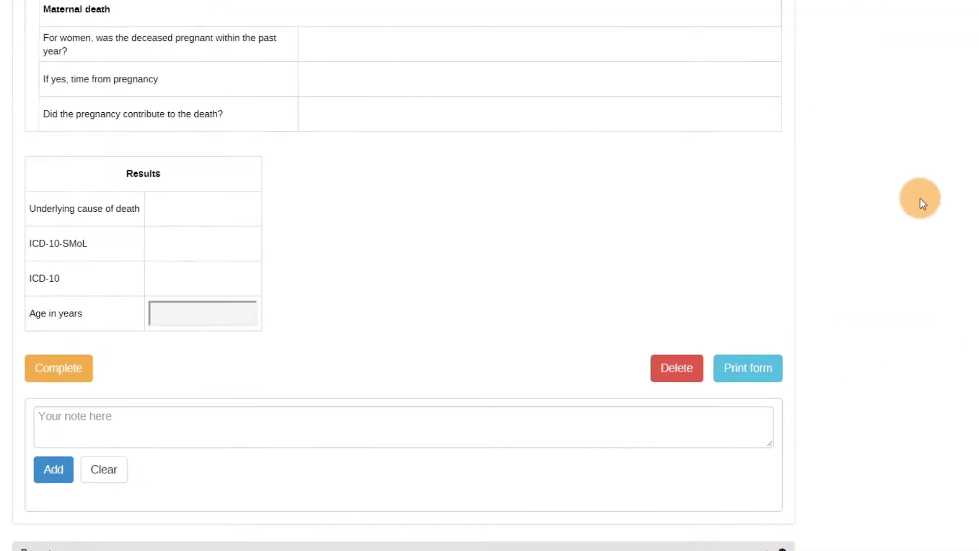
{"action": "scroll", "coordinate": [919, 198], "scroll_direction": "up", "scroll_amount": 10}
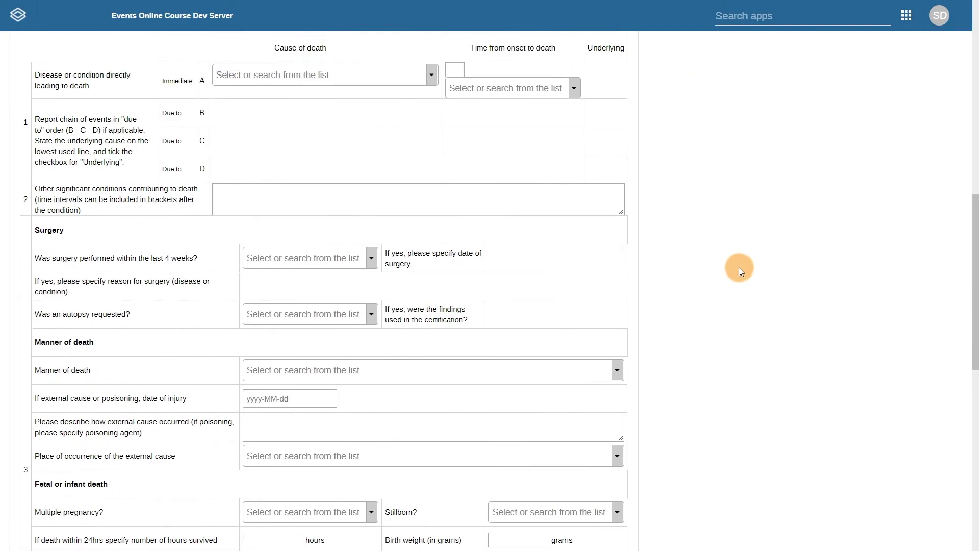
{"action": "scroll", "coordinate": [738, 267], "scroll_direction": "up", "scroll_amount": 15}
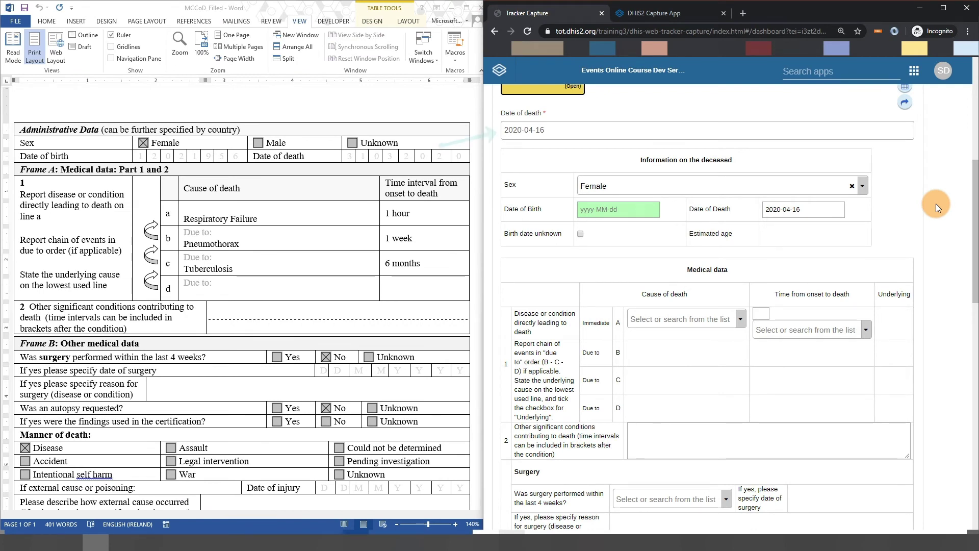
Step: Change the date of death to 31 March 2020 using the calendar
{"action": "left_click", "coordinate": [576, 131]}
{"action": "left_click", "coordinate": [514, 148]}
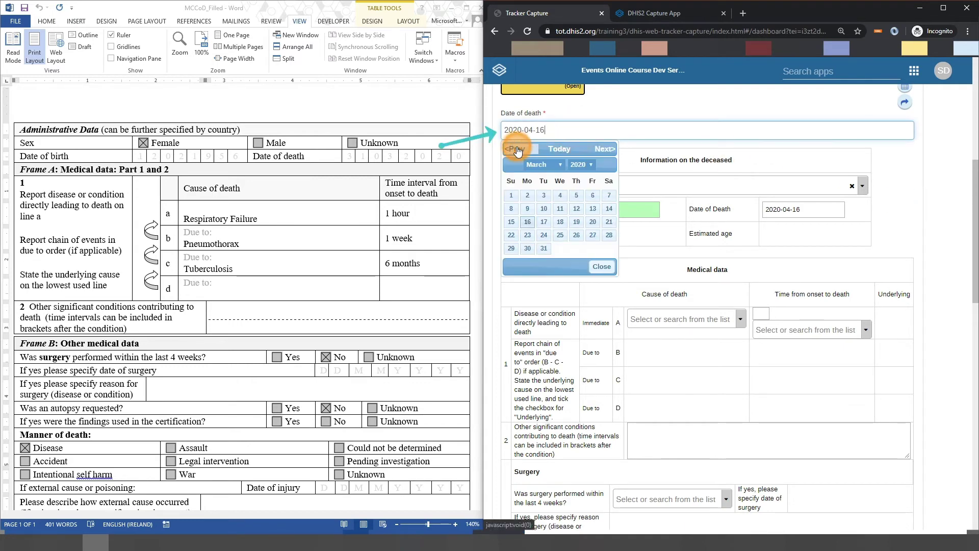
{"action": "left_click", "coordinate": [544, 250]}
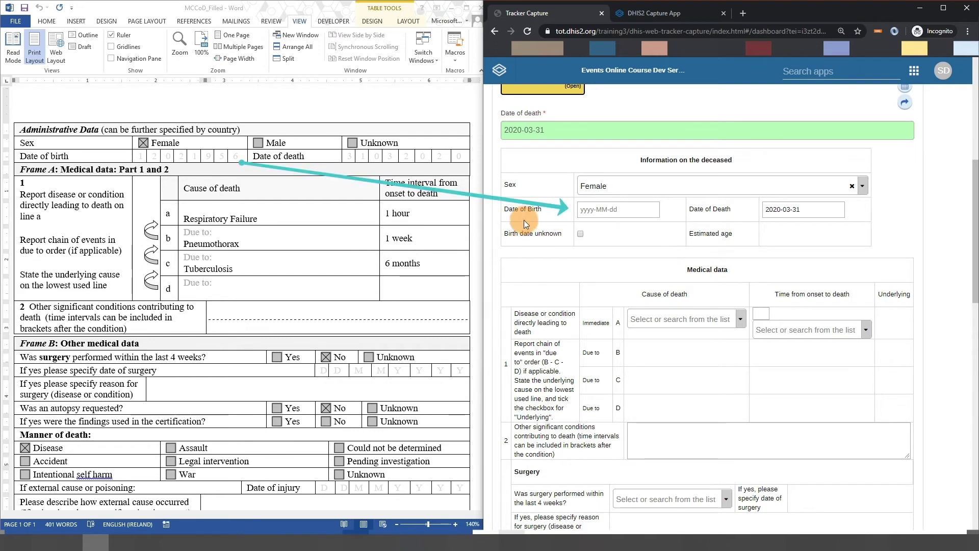
Step: Paste 1956-02-12 as the date of birth
{"action": "left_click", "coordinate": [619, 210]}
{"action": "type", "text": "1956-02-12"}
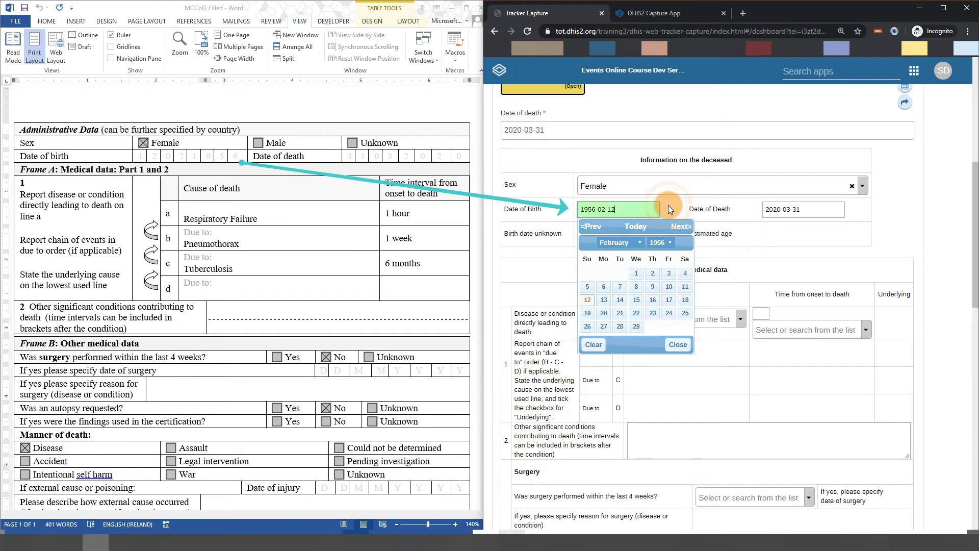
{"action": "left_click", "coordinate": [680, 345]}
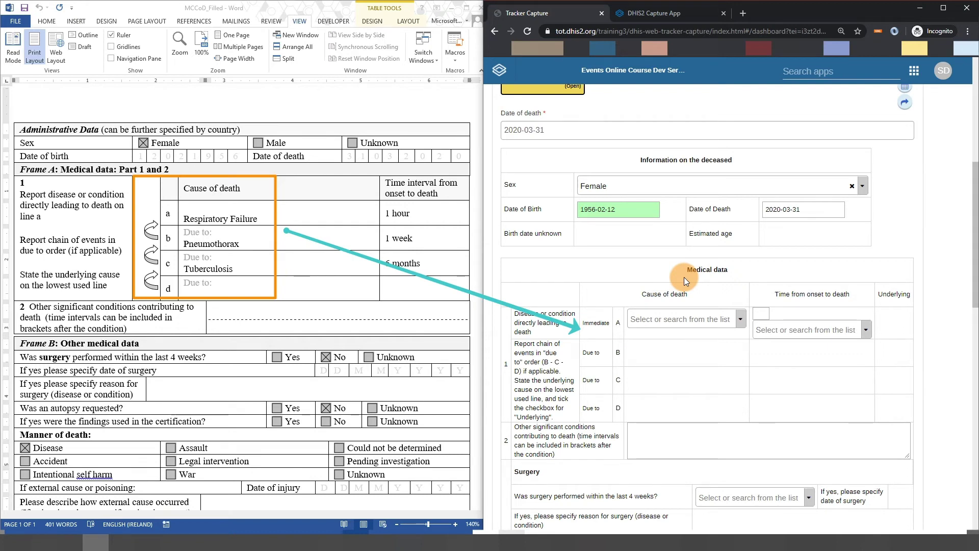
Step: Code lines A–C as Respiratory Failure, Pneumothorax and Tuberculosis by searching each cause list
{"action": "left_click", "coordinate": [679, 318]}
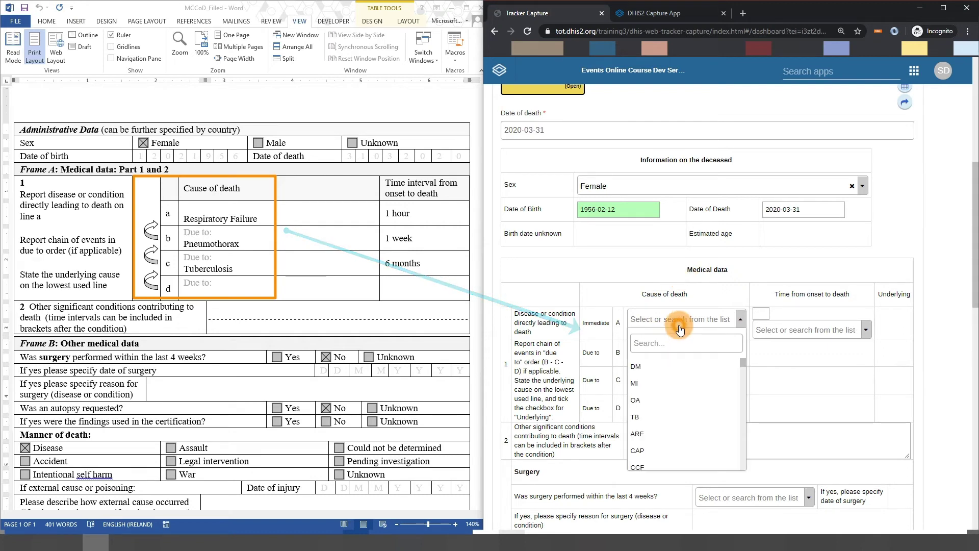
{"action": "type", "text": "respiratory"}
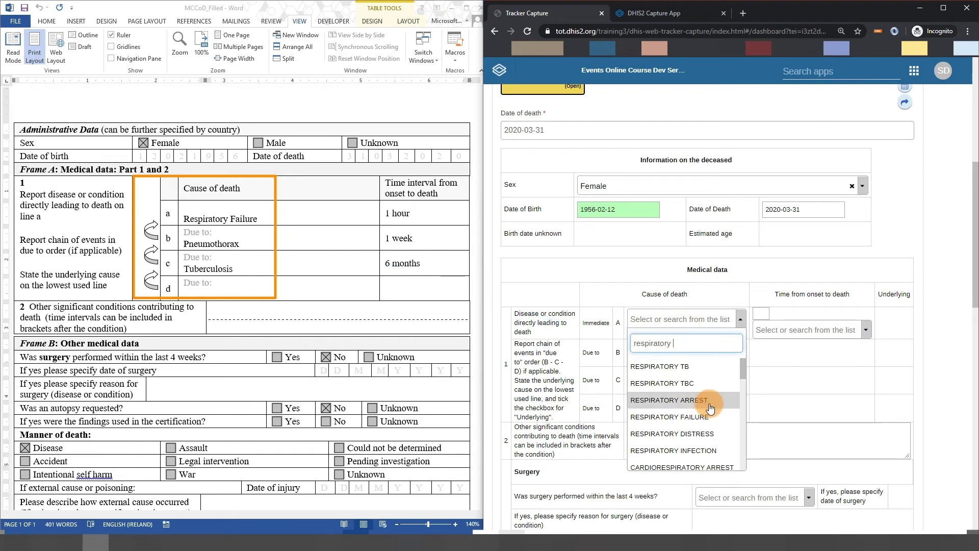
{"action": "left_click", "coordinate": [662, 400]}
{"action": "left_click", "coordinate": [698, 352]}
{"action": "type", "text": "pneumoth"}
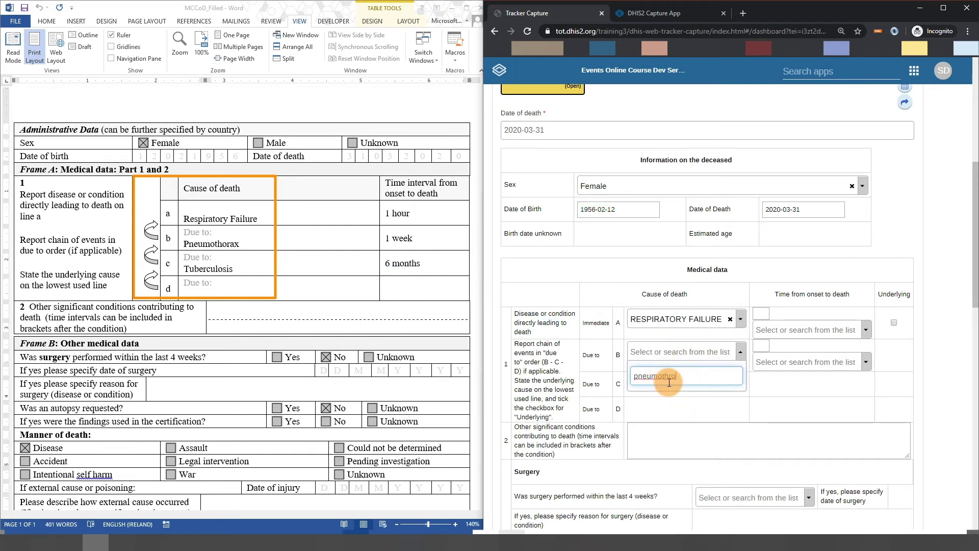
{"action": "left_click", "coordinate": [664, 400]}
{"action": "left_click", "coordinate": [693, 387]}
{"action": "type", "text": "tub"}
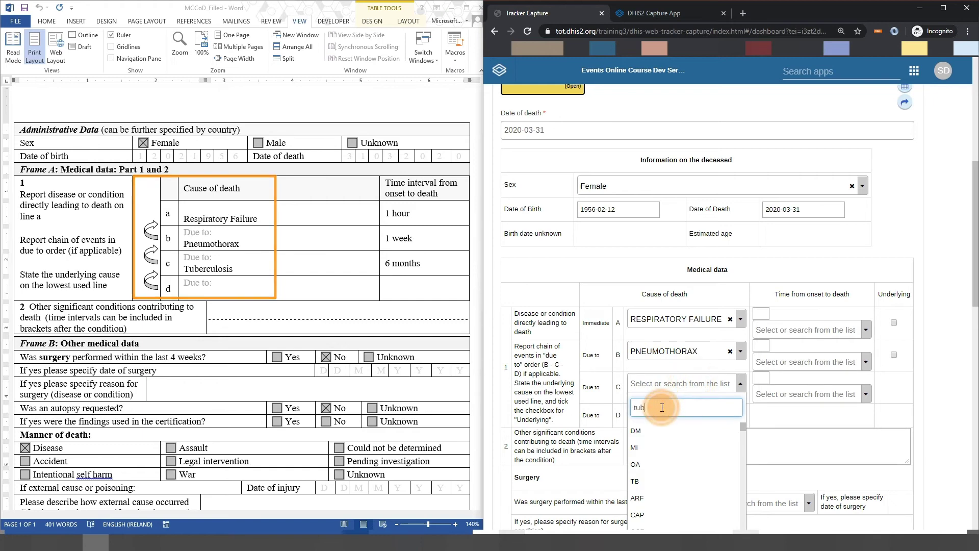
{"action": "left_click", "coordinate": [663, 429]}
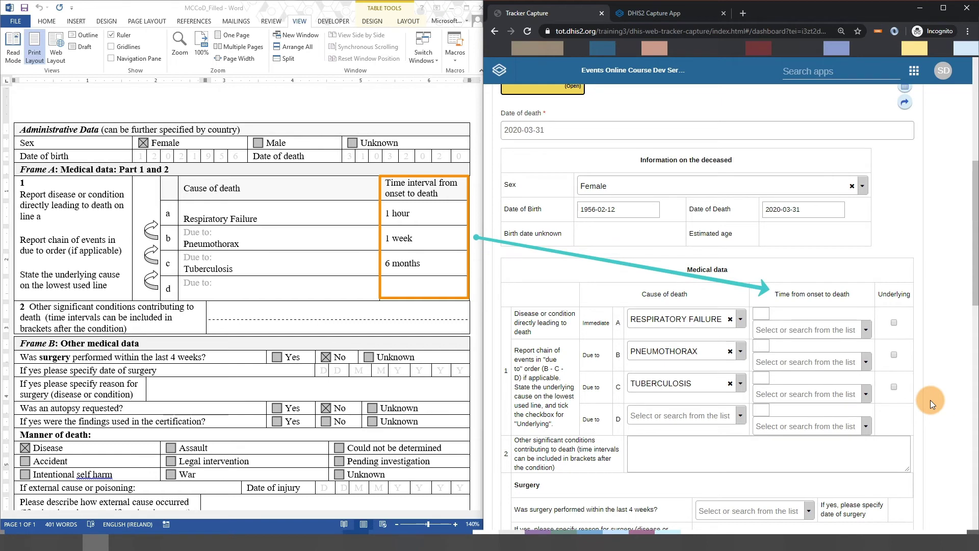
Step: Enter onset intervals of 1 Hours, 1 Weeks and 6 Months for lines A, B and C
{"action": "left_click", "coordinate": [761, 313]}
{"action": "type", "text": "1"}
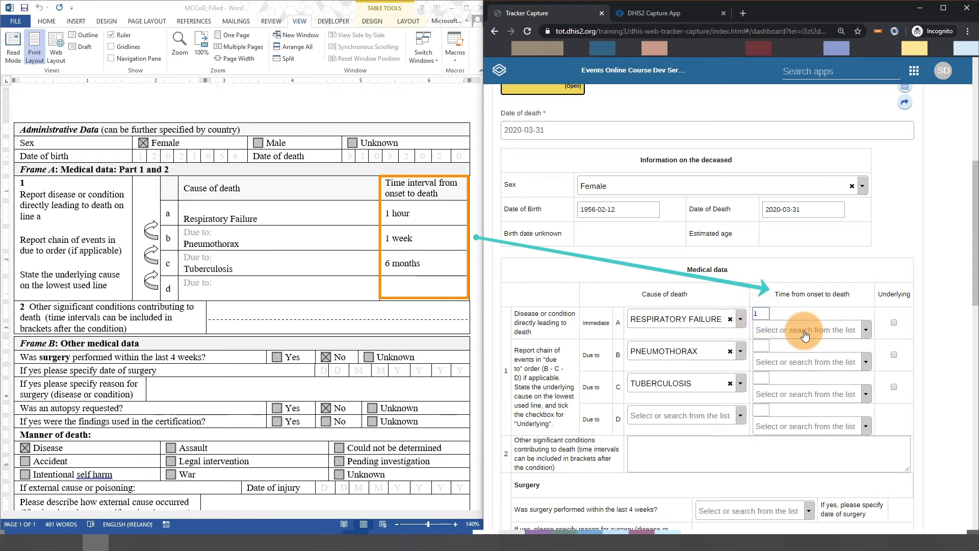
{"action": "left_click", "coordinate": [804, 329]}
{"action": "left_click", "coordinate": [790, 388]}
{"action": "left_click", "coordinate": [761, 345]}
{"action": "type", "text": "1"}
{"action": "left_click", "coordinate": [804, 362]}
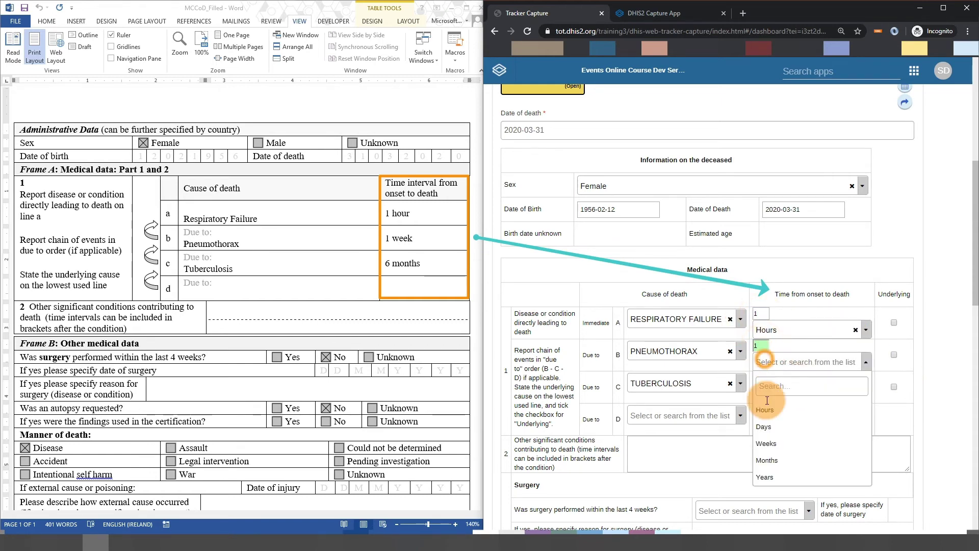
{"action": "left_click", "coordinate": [766, 441]}
{"action": "left_click", "coordinate": [761, 377]}
{"action": "type", "text": "6"}
{"action": "left_click", "coordinate": [804, 394]}
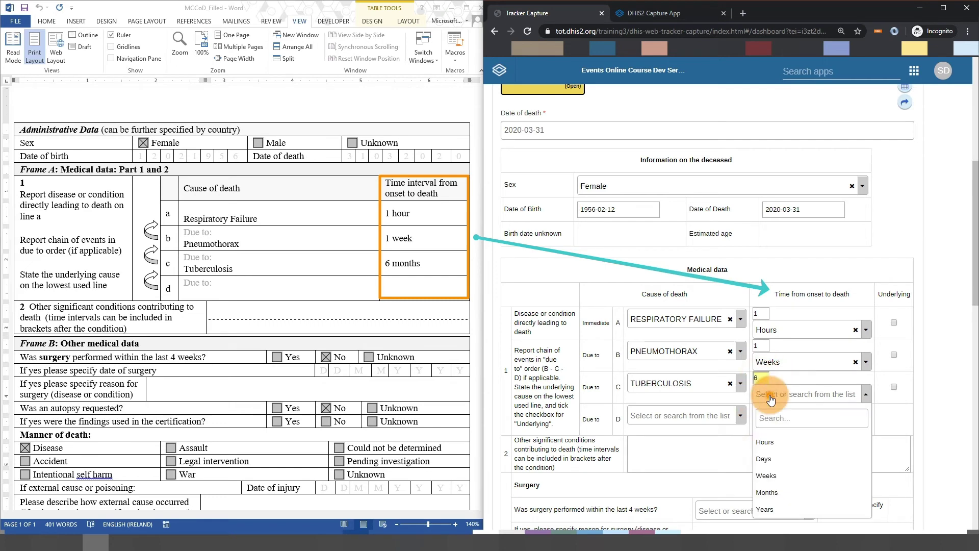
{"action": "left_click", "coordinate": [770, 492]}
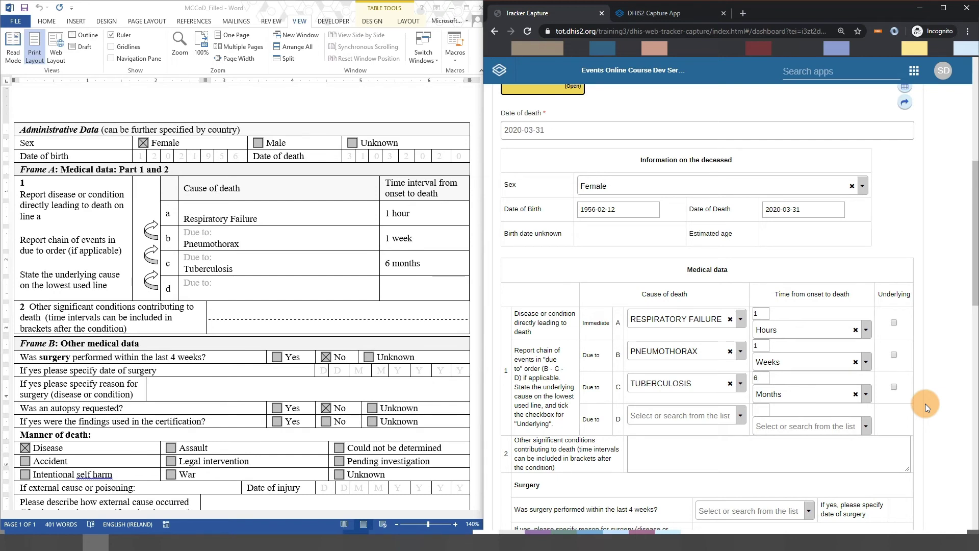
Step: Tick Tuberculosis as the underlying cause, check Results, and answer No to recent surgery
{"action": "left_click", "coordinate": [895, 386]}
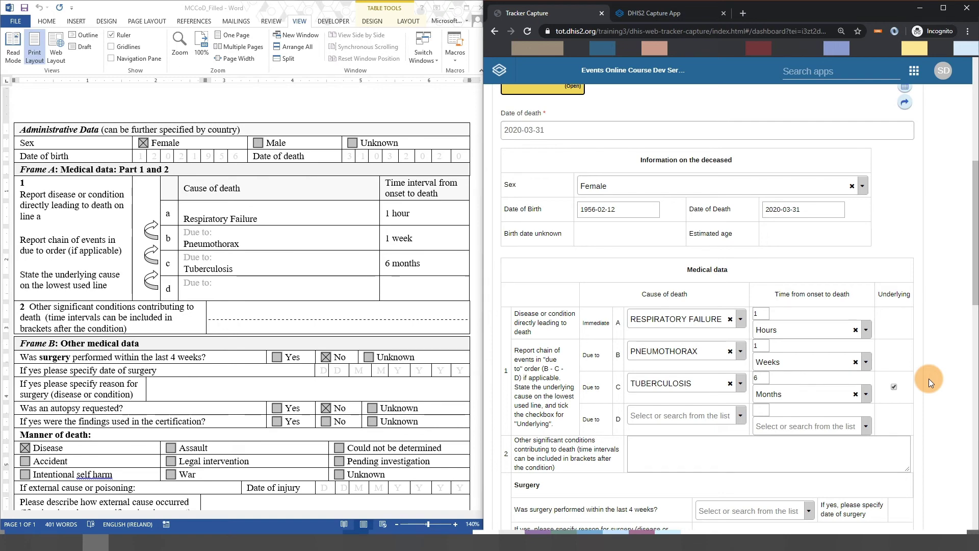
{"action": "scroll", "coordinate": [928, 378], "scroll_direction": "down", "scroll_amount": 15}
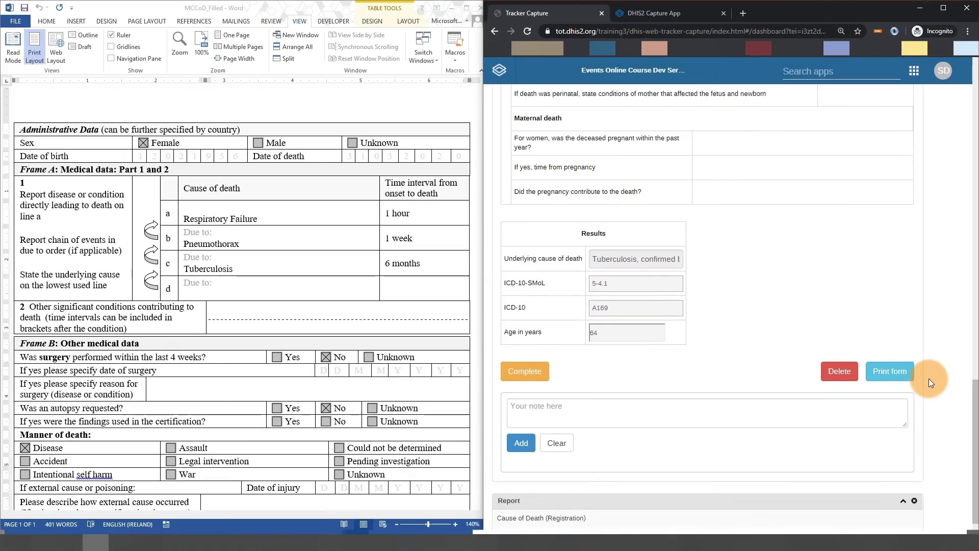
{"action": "scroll", "coordinate": [933, 363], "scroll_direction": "up", "scroll_amount": 15}
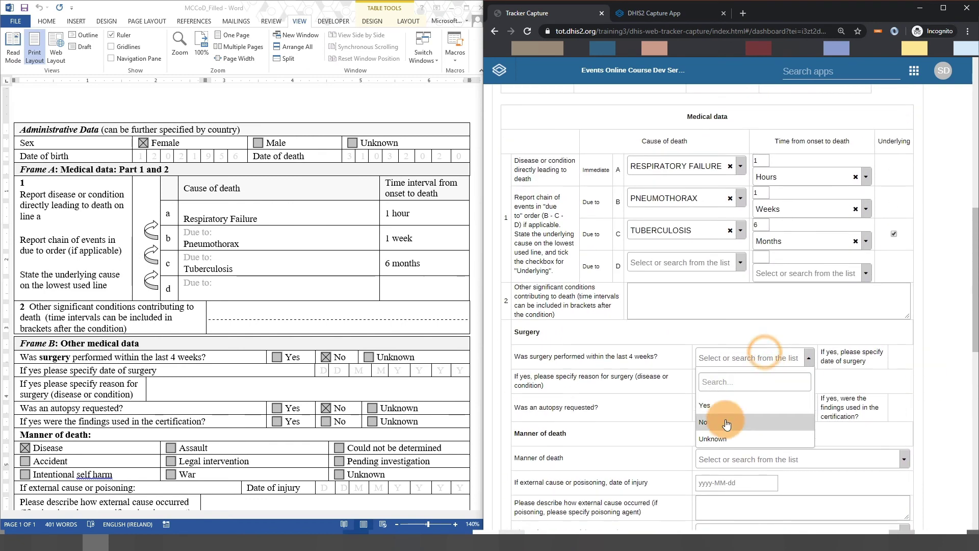
{"action": "left_click", "coordinate": [726, 424]}
Step: Answer No to the autopsy requested question
{"action": "left_click", "coordinate": [750, 407]}
{"action": "left_click", "coordinate": [714, 472]}
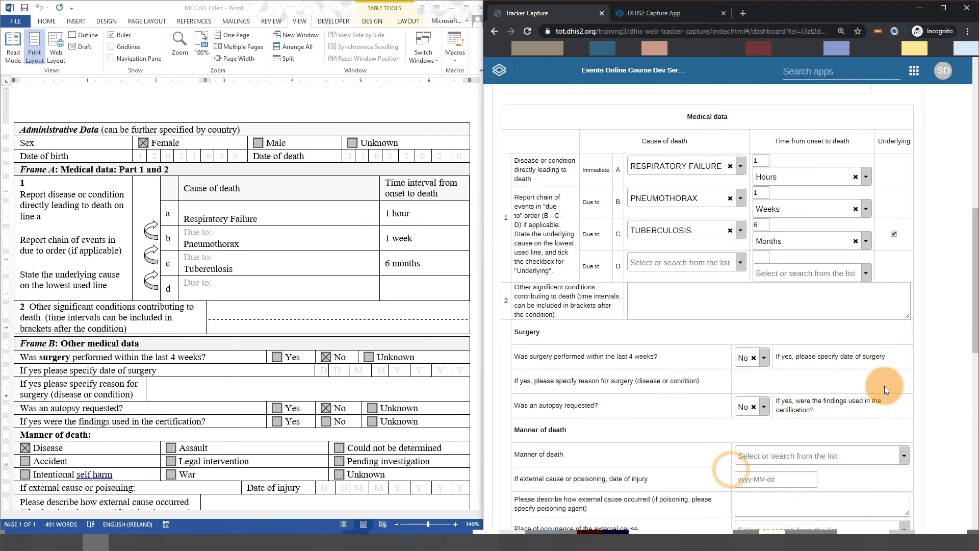
{"action": "scroll", "coordinate": [884, 386], "scroll_direction": "down", "scroll_amount": 2}
Step: Set the manner of death to Disease, leaving the external-cause, fetal and maternal sections blank
{"action": "left_click", "coordinate": [866, 353]}
{"action": "left_click", "coordinate": [794, 383]}
{"action": "scroll", "coordinate": [341, 339], "scroll_direction": "down", "scroll_amount": 1}
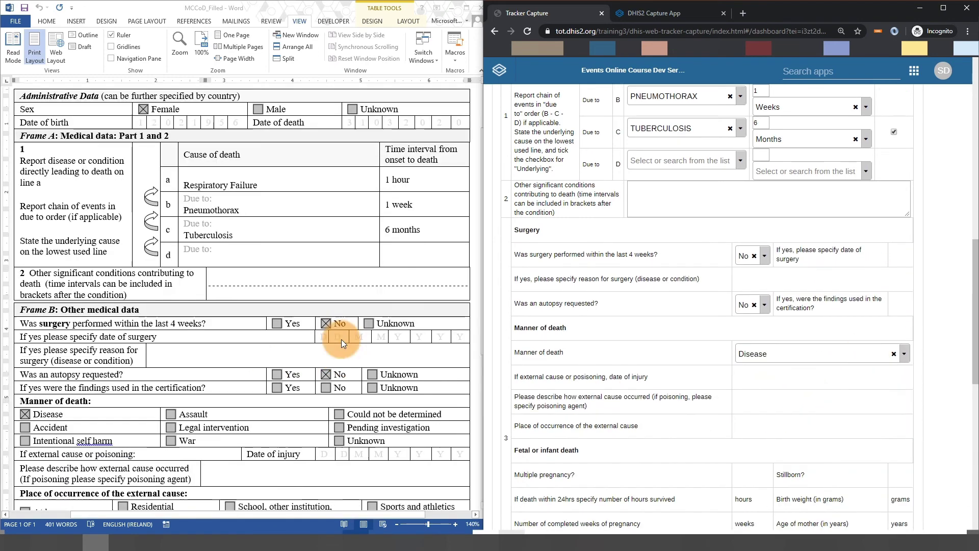
{"action": "scroll", "coordinate": [341, 339], "scroll_direction": "down", "scroll_amount": 3}
{"action": "scroll", "coordinate": [794, 365], "scroll_direction": "down", "scroll_amount": 5}
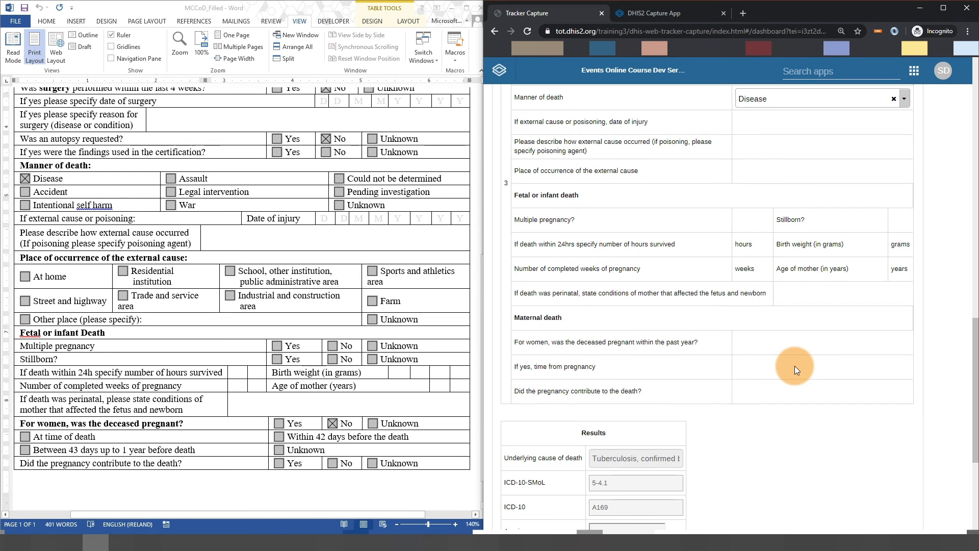
{"action": "scroll", "coordinate": [795, 365], "scroll_direction": "up", "scroll_amount": 1}
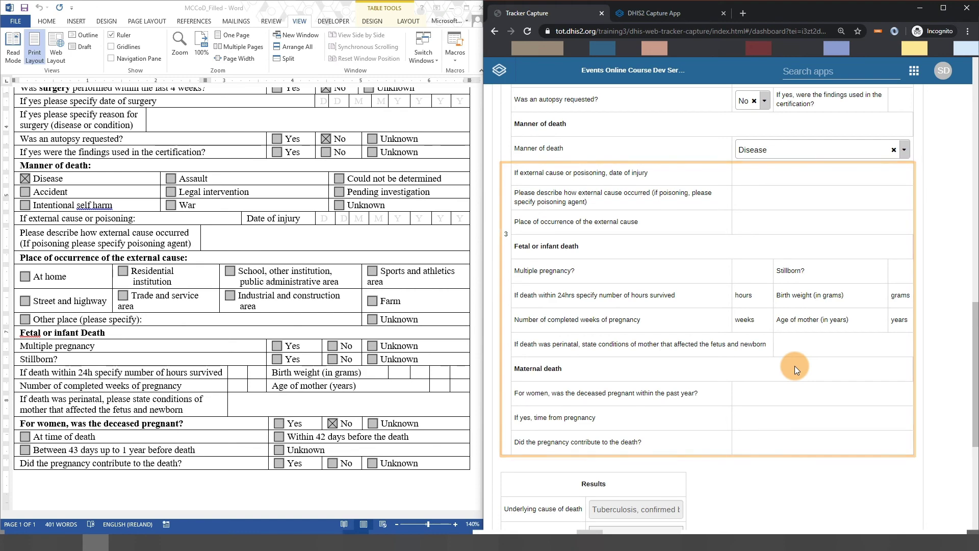
{"action": "scroll", "coordinate": [794, 366], "scroll_direction": "up", "scroll_amount": 10}
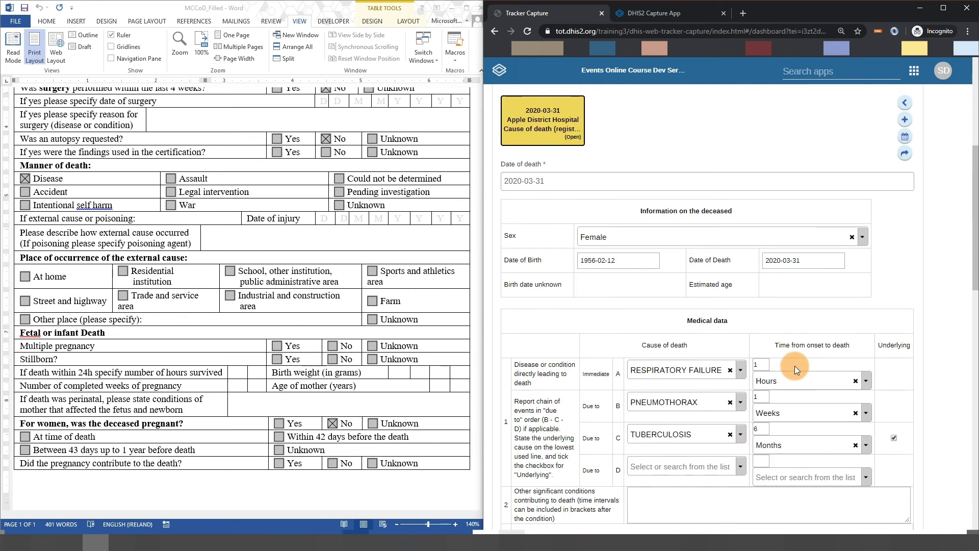
{"action": "scroll", "coordinate": [794, 365], "scroll_direction": "down", "scroll_amount": 10}
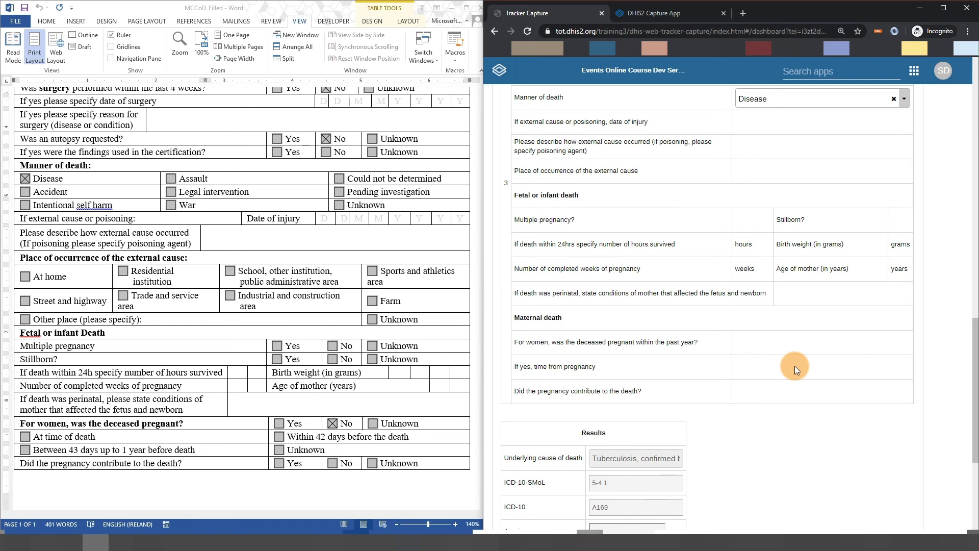
{"action": "scroll", "coordinate": [792, 367], "scroll_direction": "down", "scroll_amount": 4}
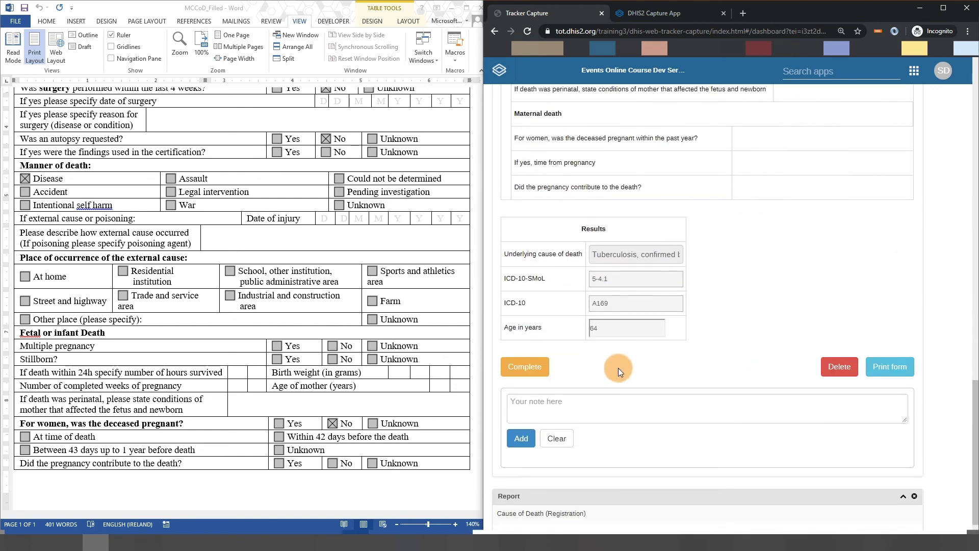
Step: Complete the cause-of-death event together with the enrollment and confirm
{"action": "left_click", "coordinate": [515, 365]}
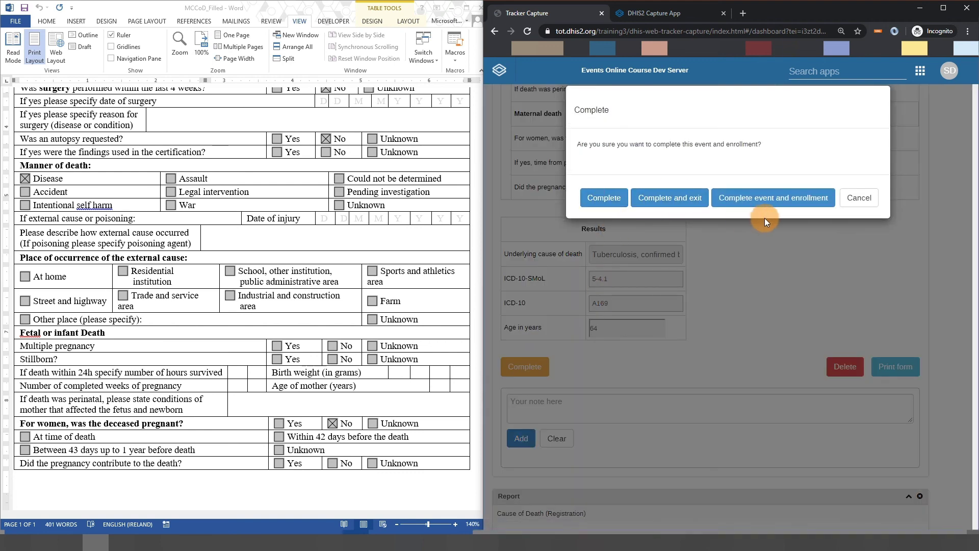
{"action": "left_click", "coordinate": [766, 183]}
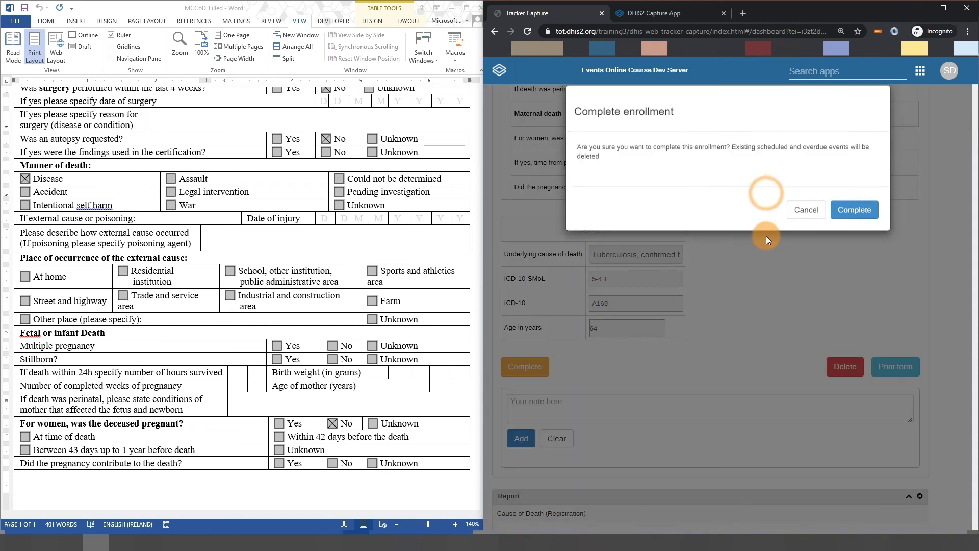
{"action": "left_click", "coordinate": [857, 205]}
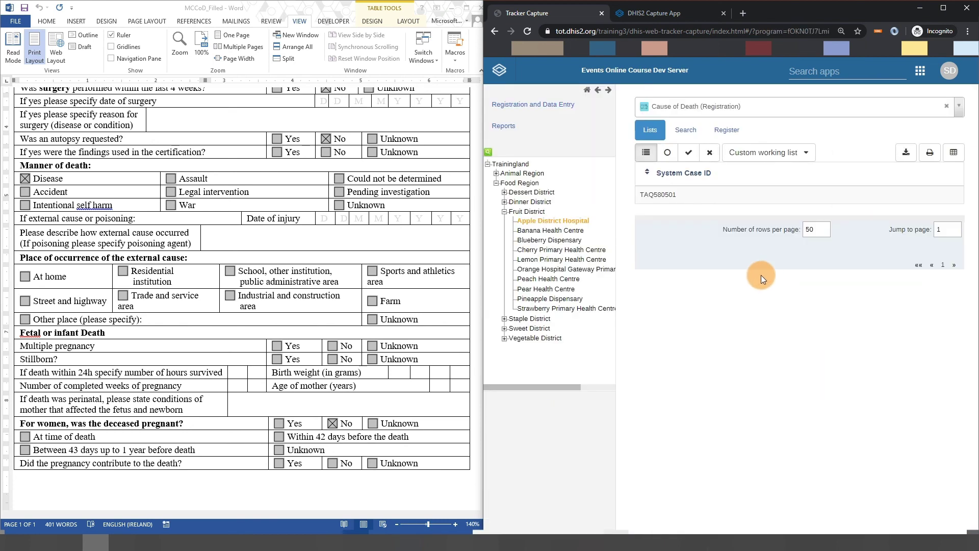